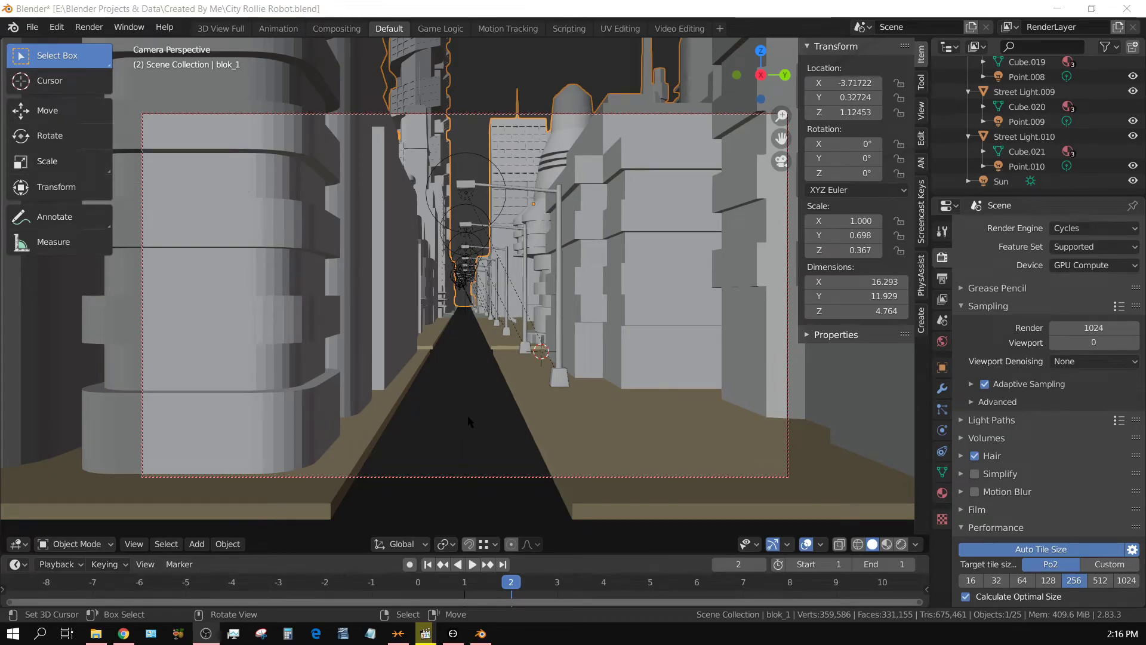
Step: Open the system preferences of Blender 2.83.3 to check the Cycles render devices
left_click(596, 10)
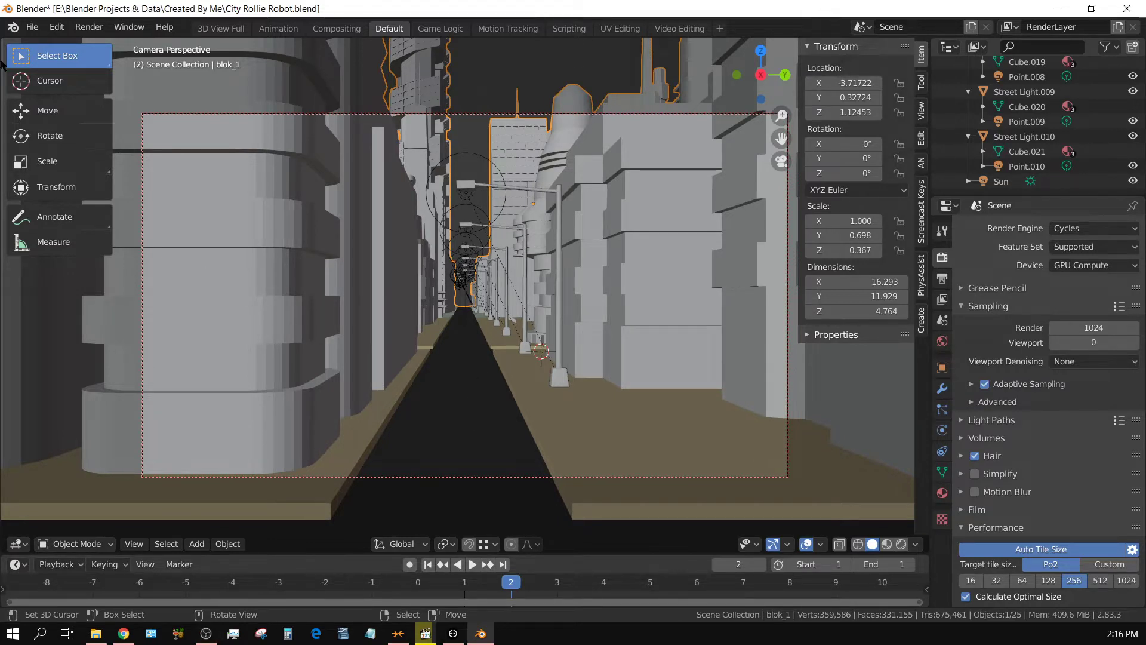
left_click(57, 27)
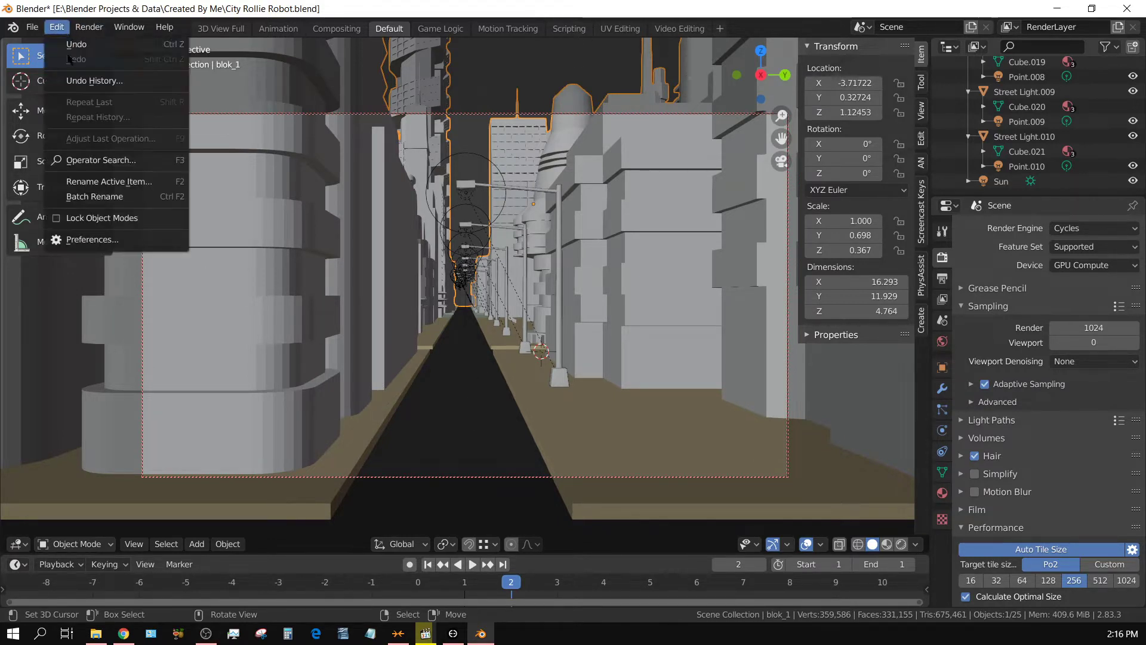
left_click(84, 240)
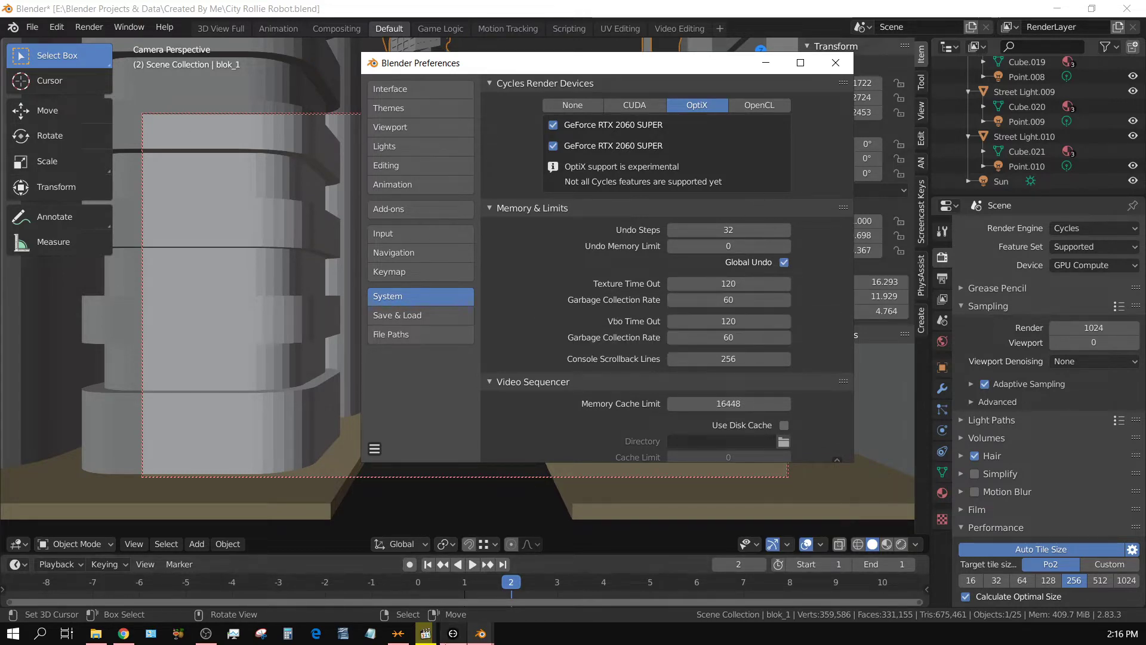
Step: Switch to the Blender 2.83.1 window and open its system preferences to check the Cycles render devices
left_click(454, 633)
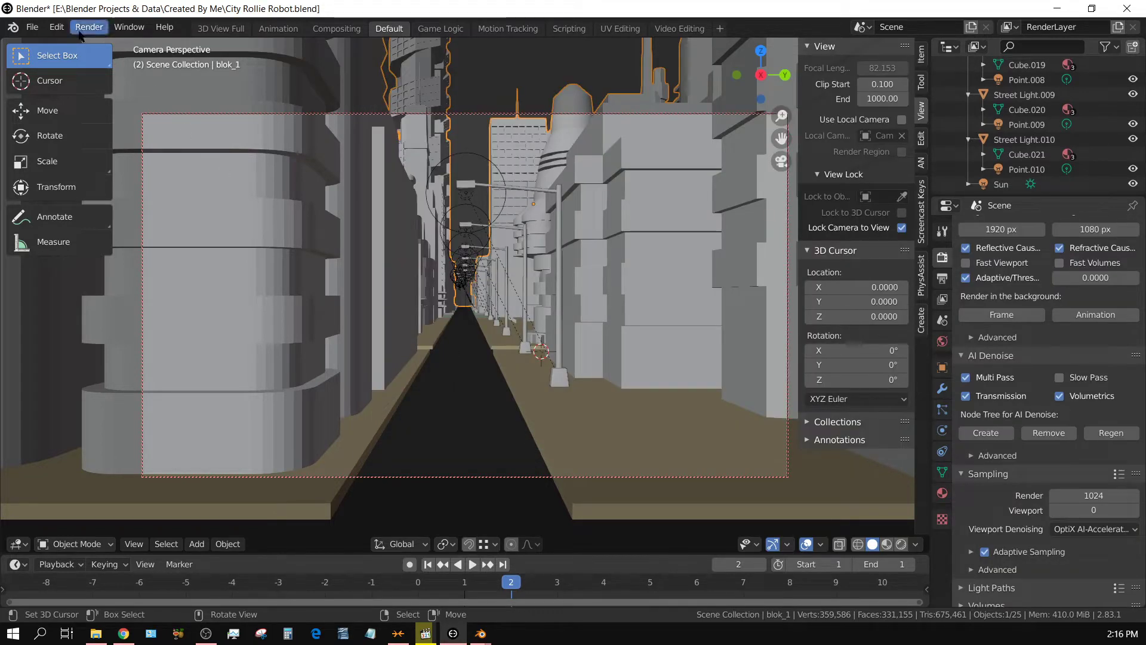
left_click(53, 30)
left_click(77, 239)
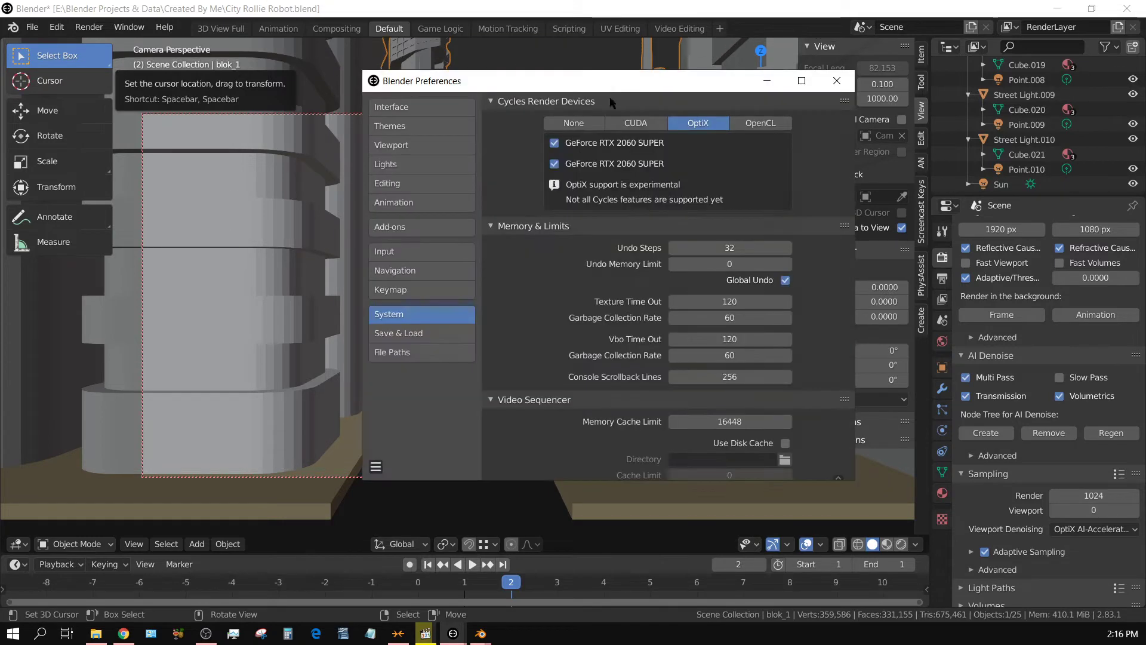
scroll(1060, 327, "up", 7)
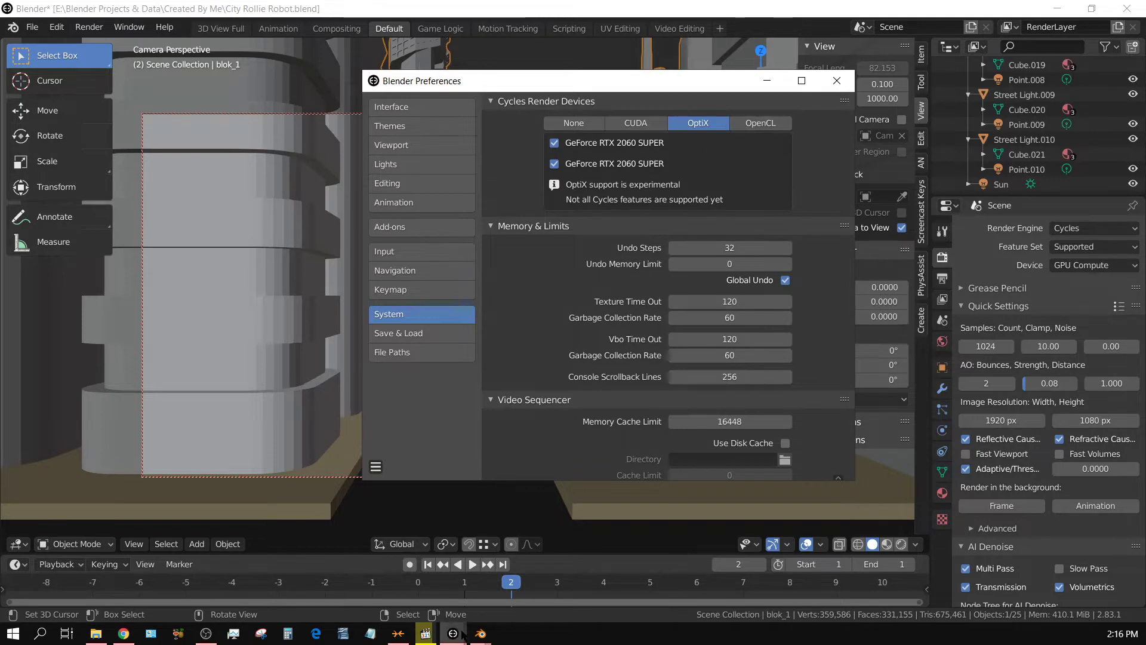
Step: Return to the Blender 2.83.3 window and render the city street frame as a still image
mouse_move(482, 634)
left_click(417, 549)
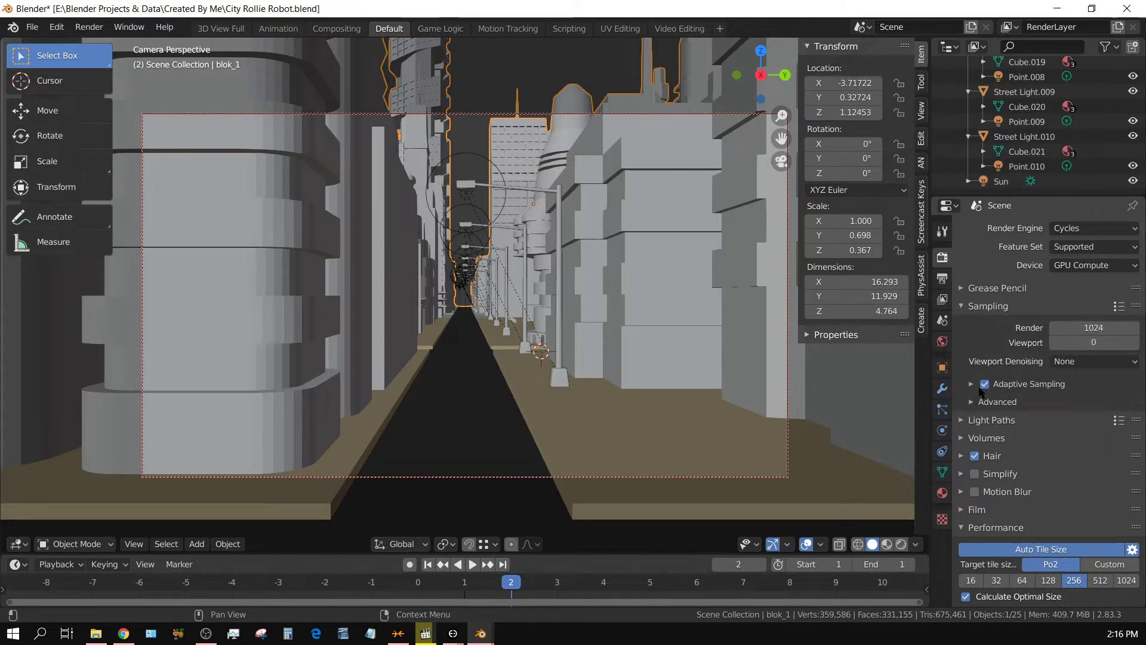
left_click(92, 29)
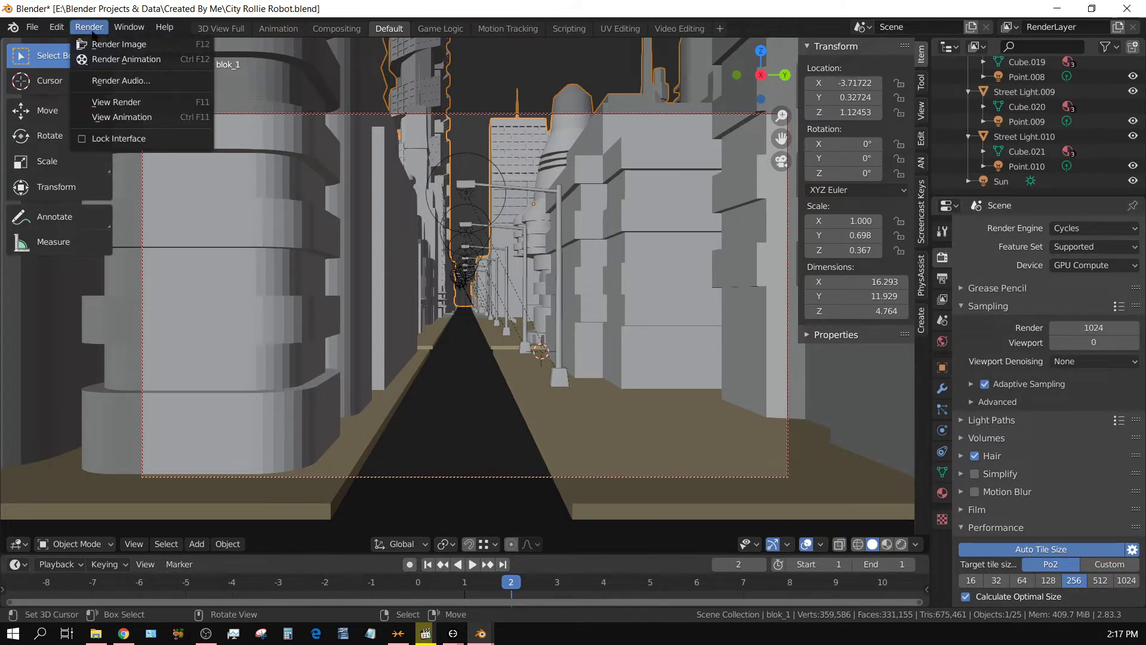
left_click(100, 45)
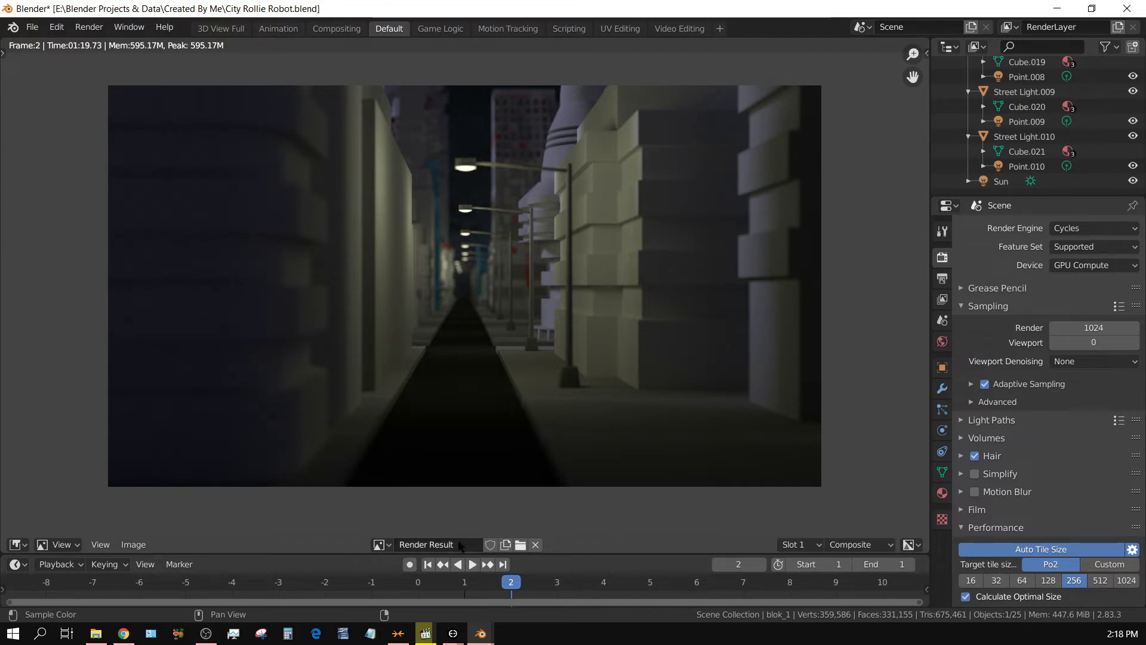
Step: Switch to the Blender 2.83.1 window and examine its Cycles render devices, Quick Settings, AI Denoise and Sampling options
left_click(453, 634)
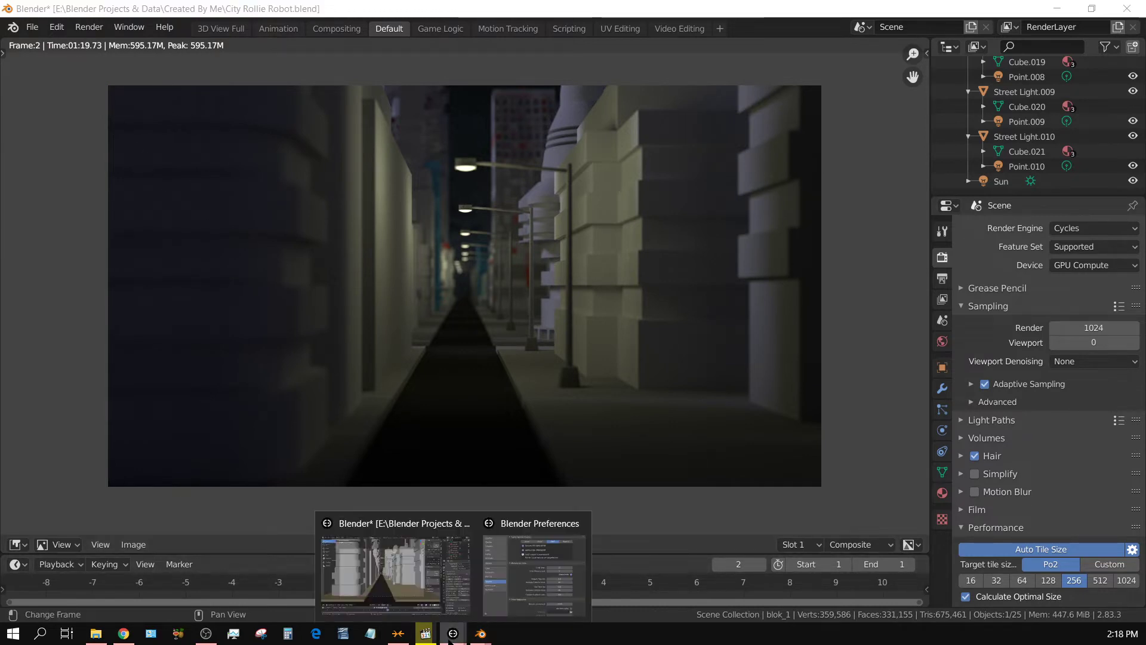
left_click(395, 591)
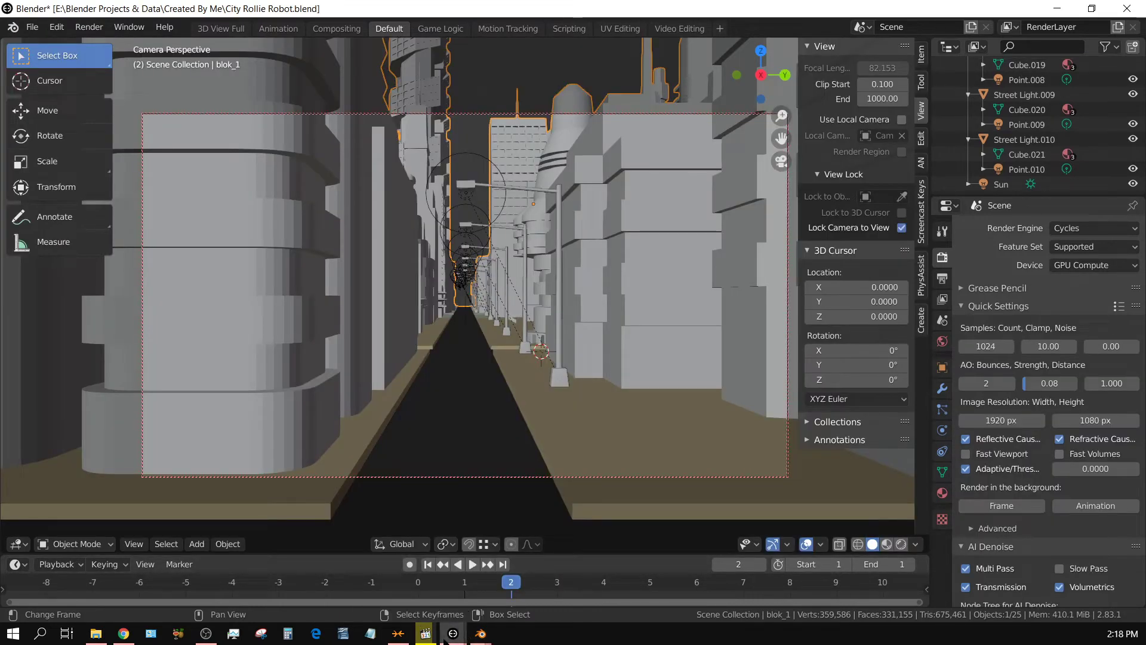
mouse_move(442, 638)
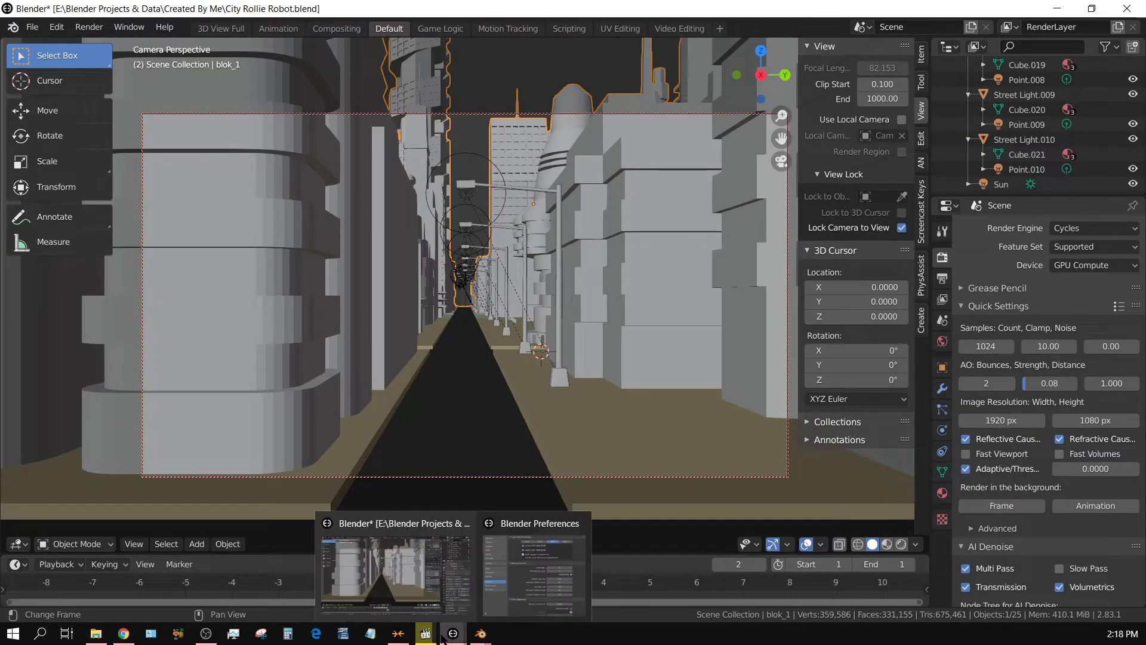
left_click(525, 570)
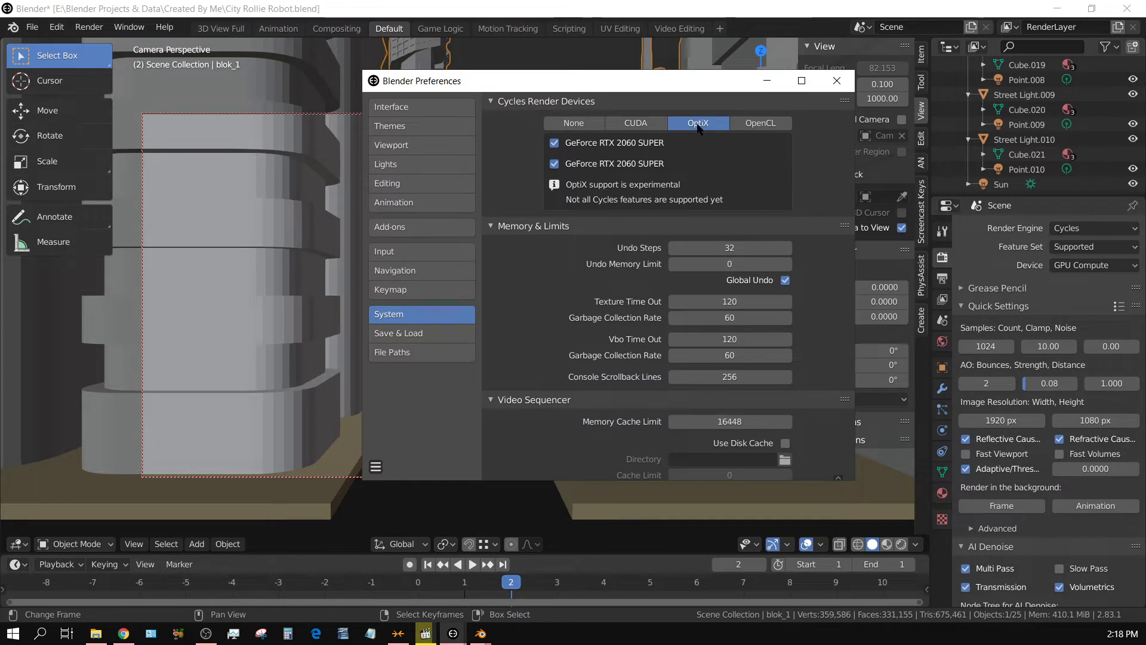
left_click(704, 12)
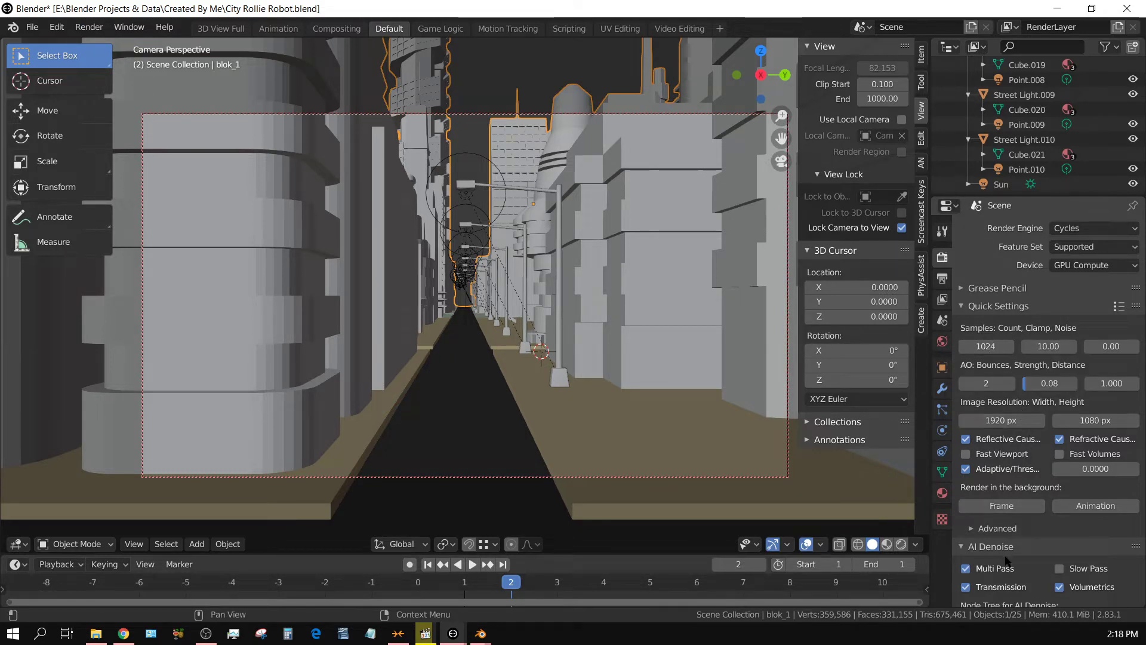
scroll(1007, 561, "down", 10)
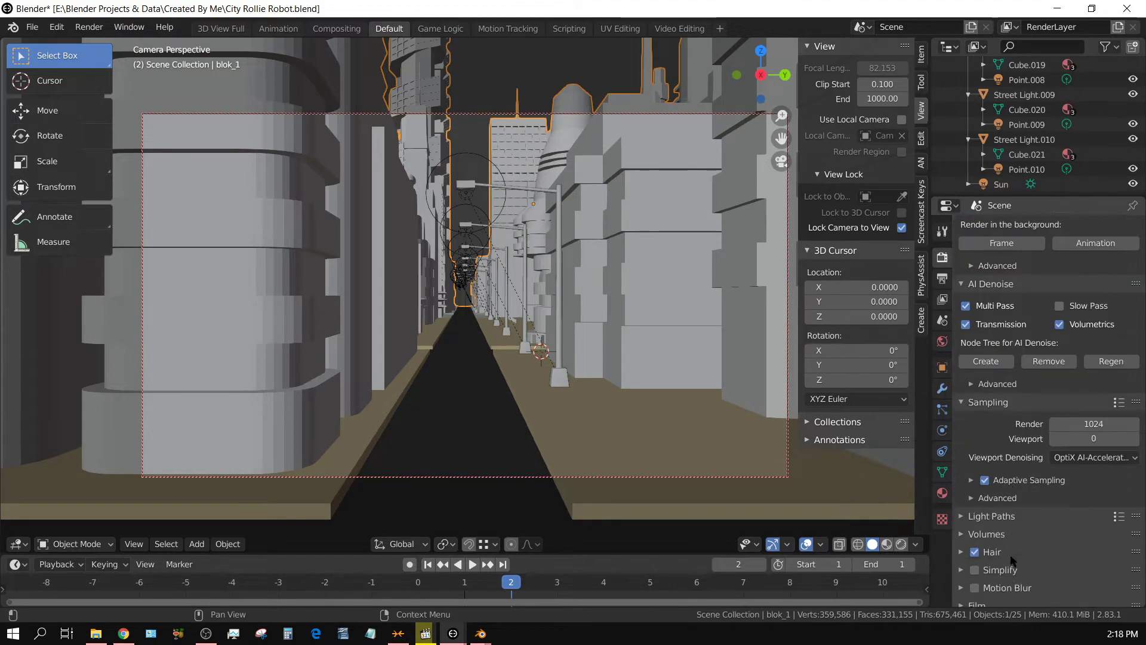
scroll(1011, 470, "up", 10)
scroll(1012, 470, "up", 1)
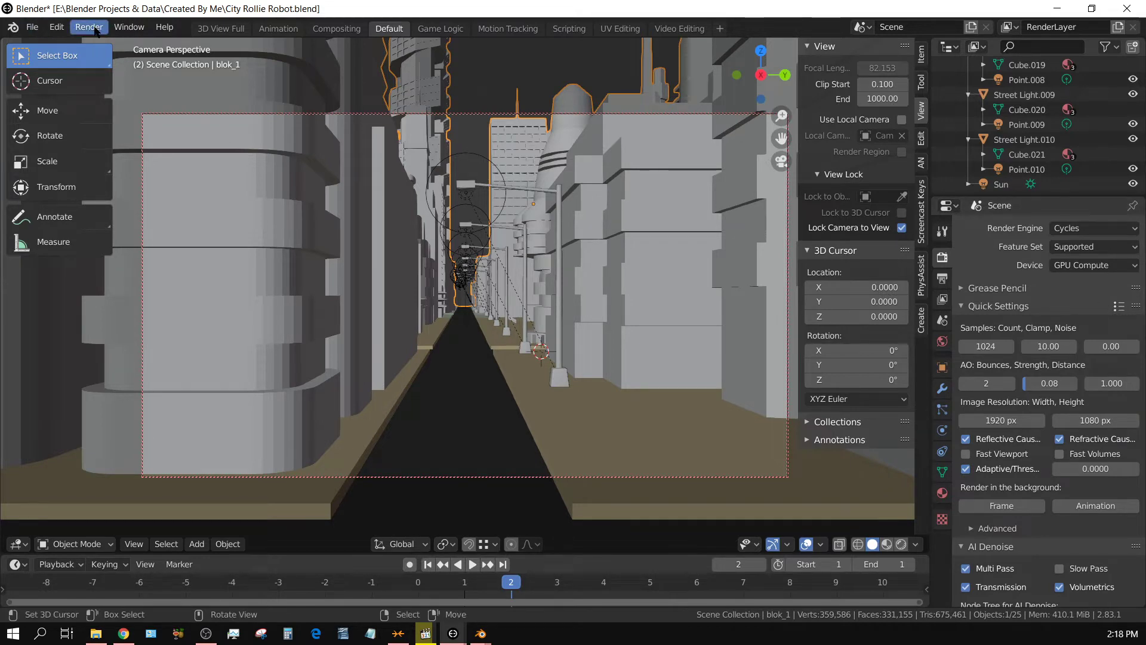
Step: Render the same city street frame as a still image in Blender 2.83.1
left_click(1119, 306)
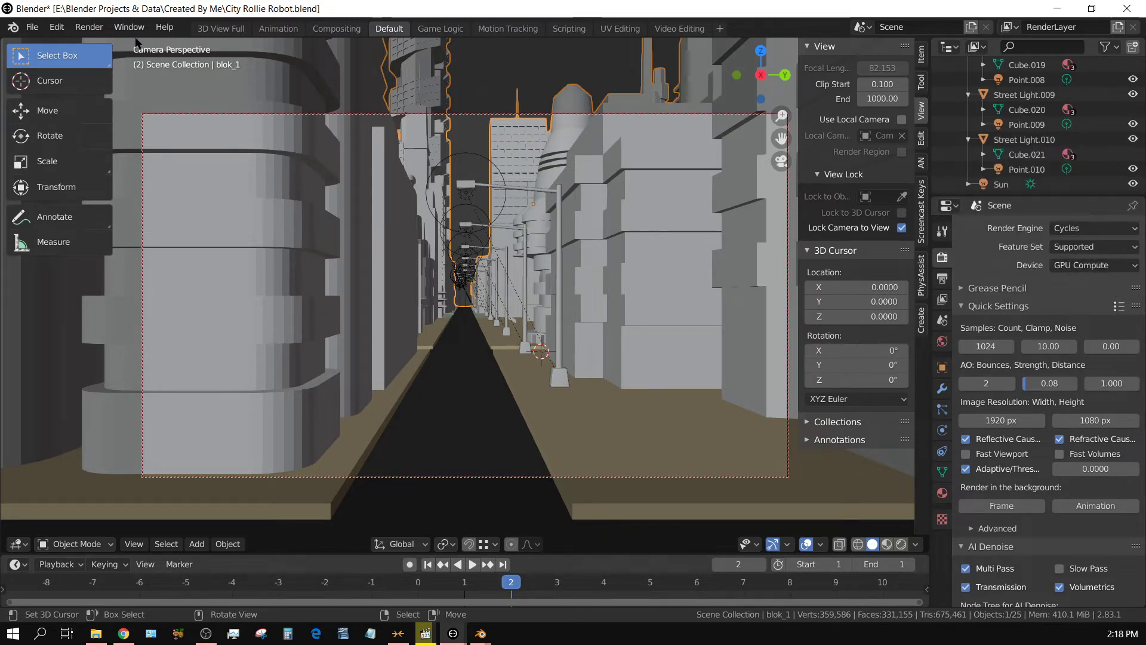
left_click(94, 33)
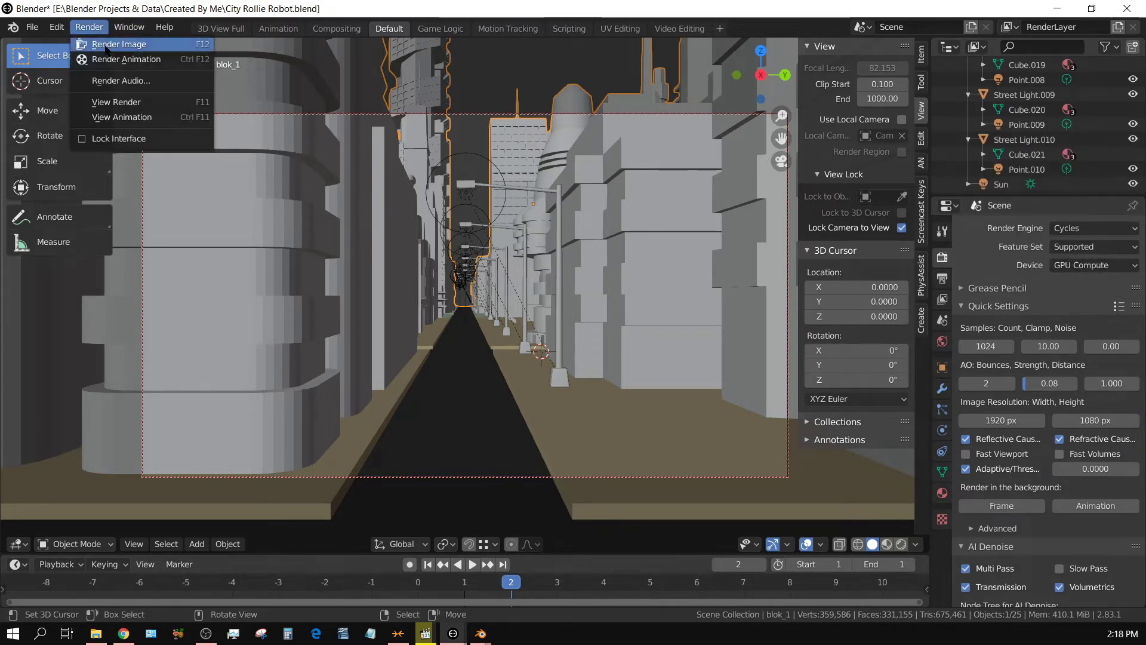
left_click(107, 44)
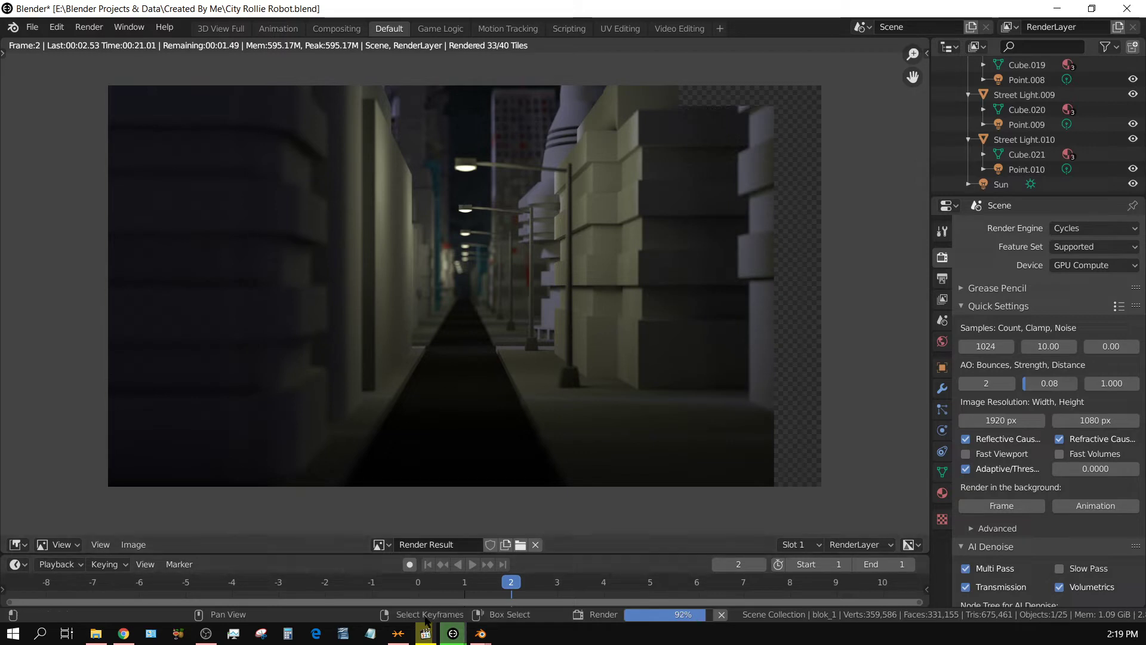
Step: Close the preferences windows of both Blender versions
mouse_move(453, 633)
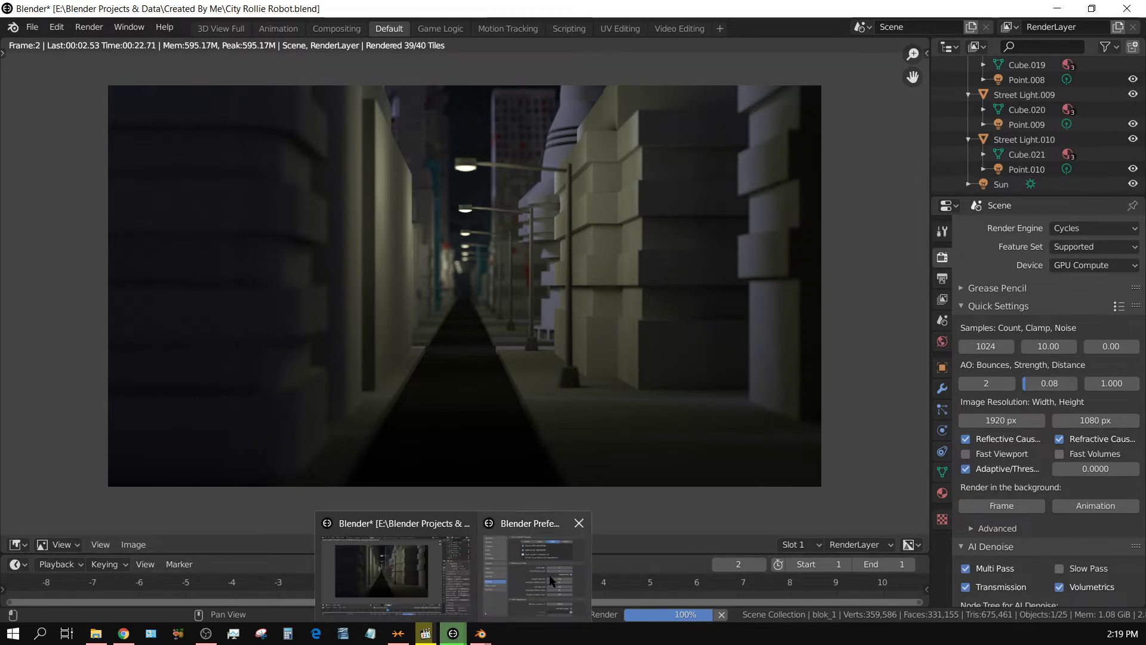
left_click(579, 523)
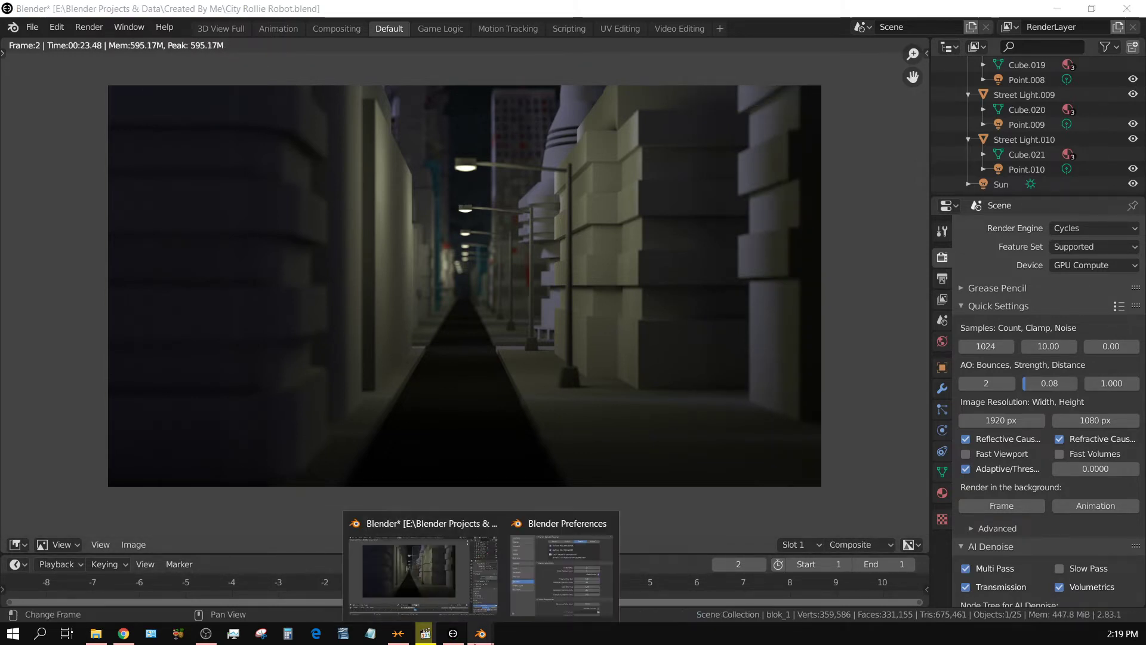
left_click(607, 523)
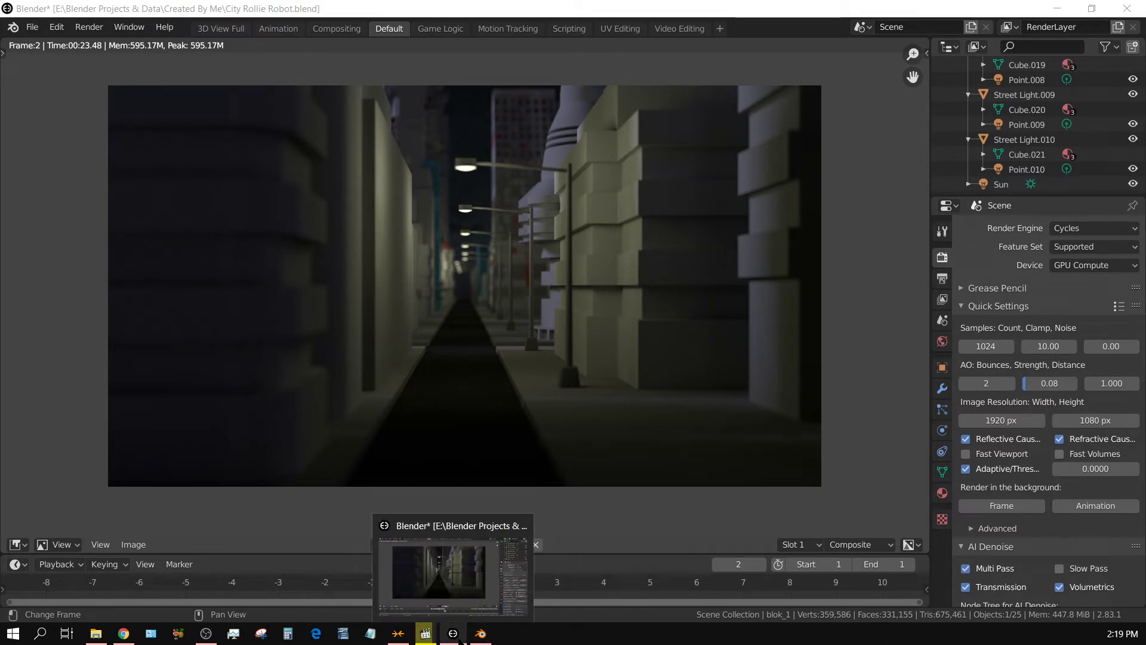
Step: Alternate between the two Blender windows to compare their render results and render times
left_click(462, 640)
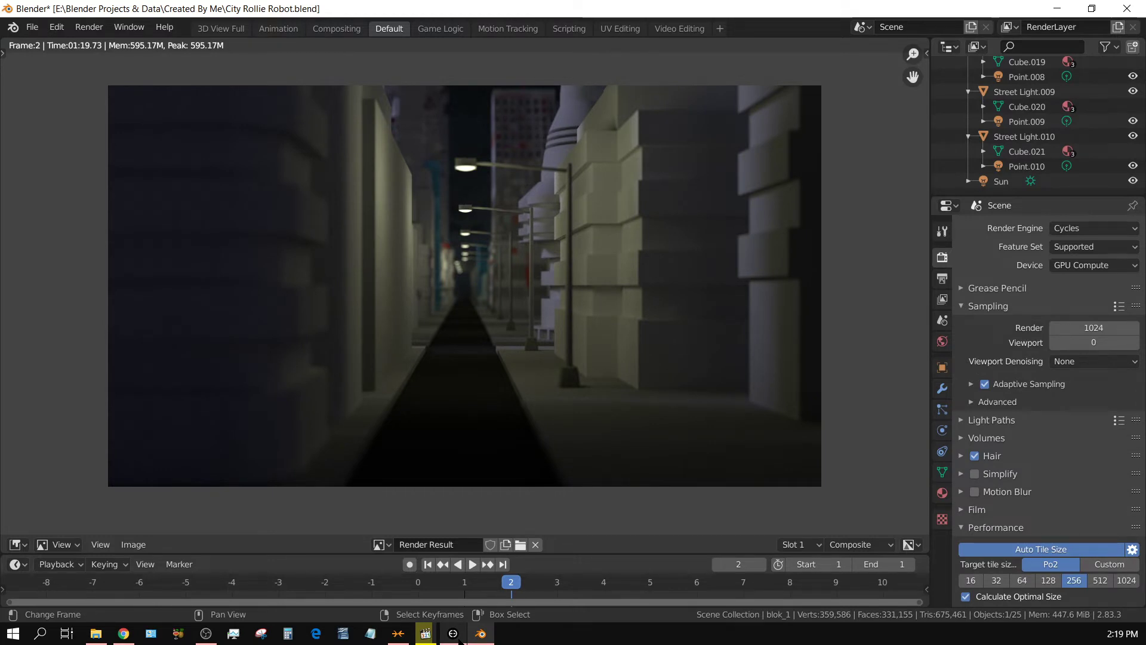
left_click(461, 640)
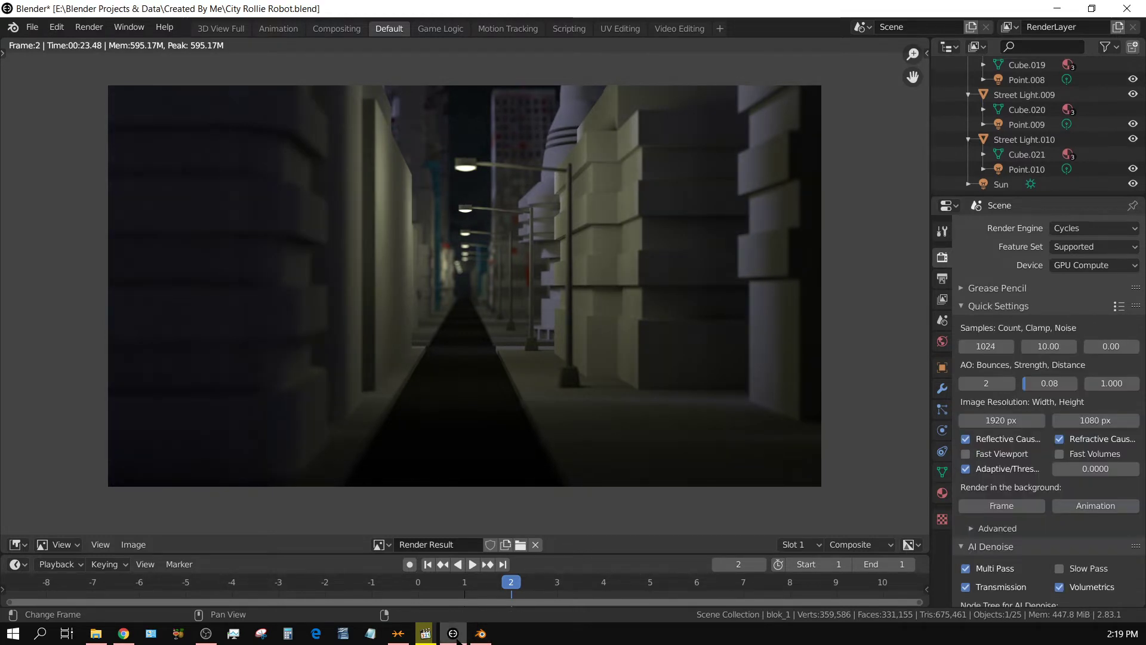
left_click(461, 641)
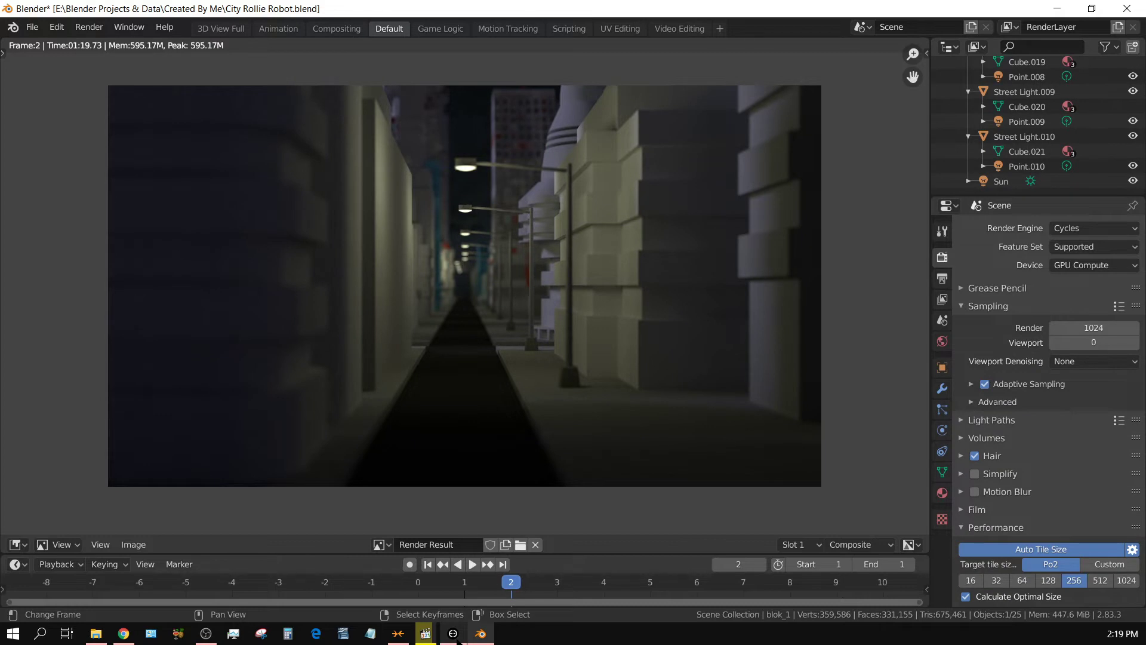
left_click(461, 641)
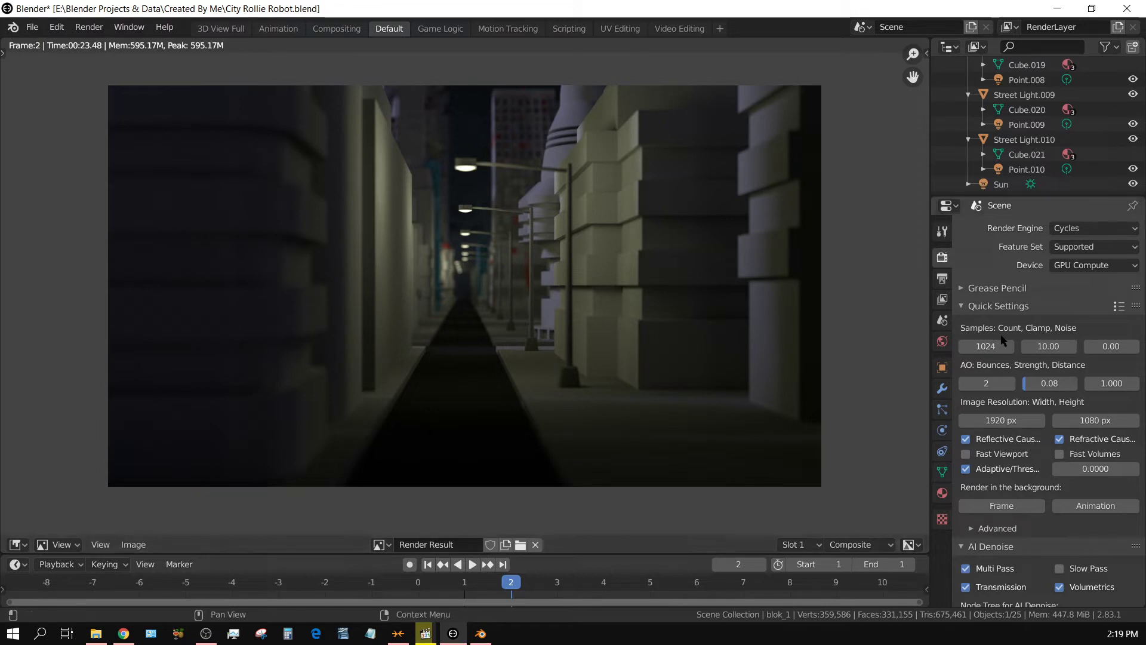
Step: Apply the 4 - High Quality preset to the Quick Settings in Blender 2.83.1 and render the image again
left_click(1119, 307)
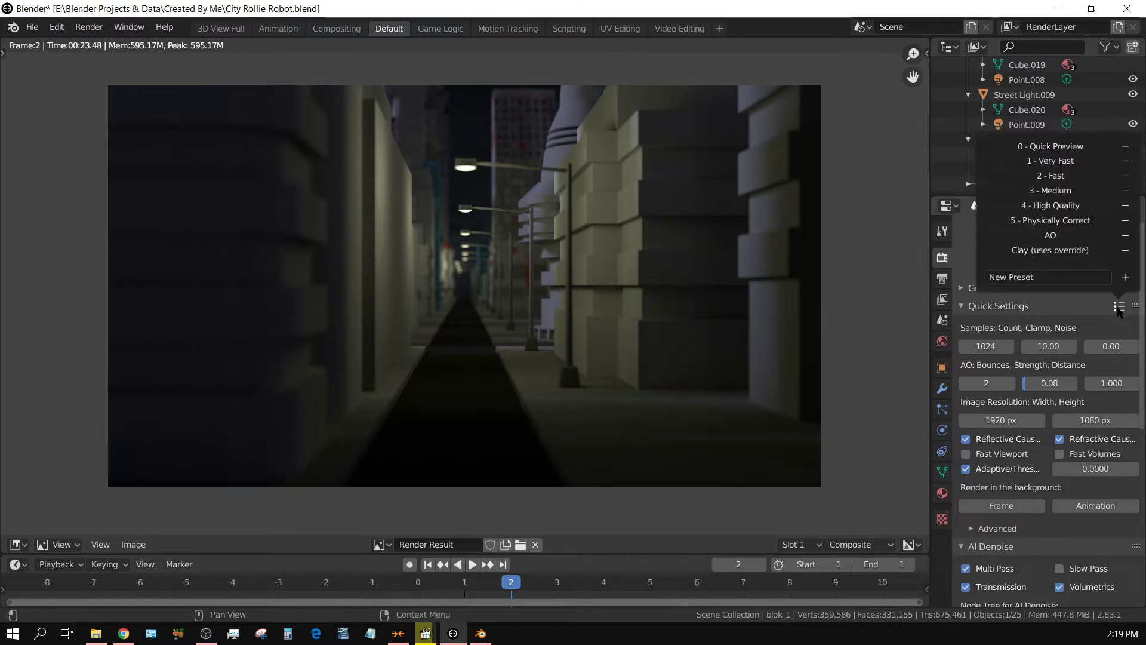
left_click(1060, 206)
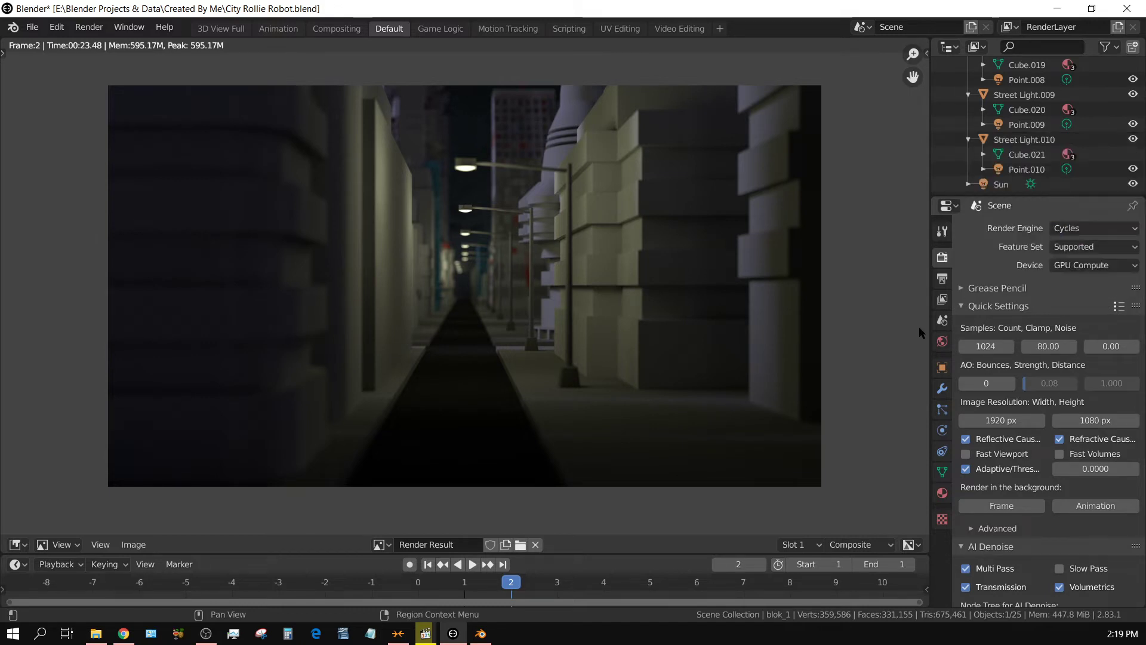
left_click(93, 33)
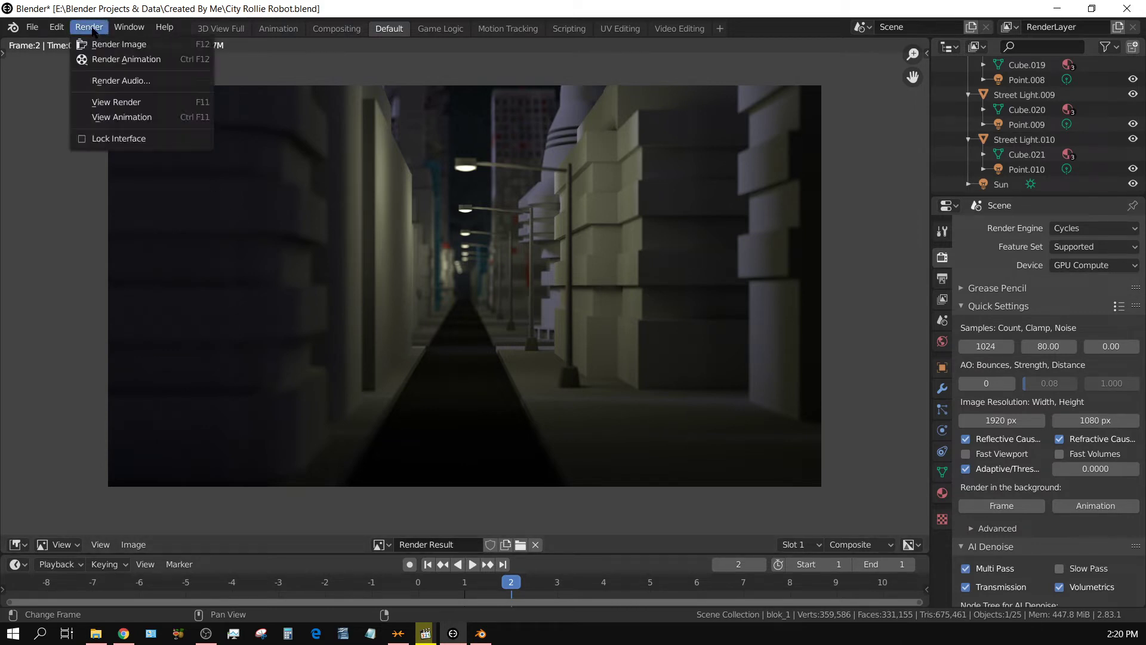
left_click(106, 43)
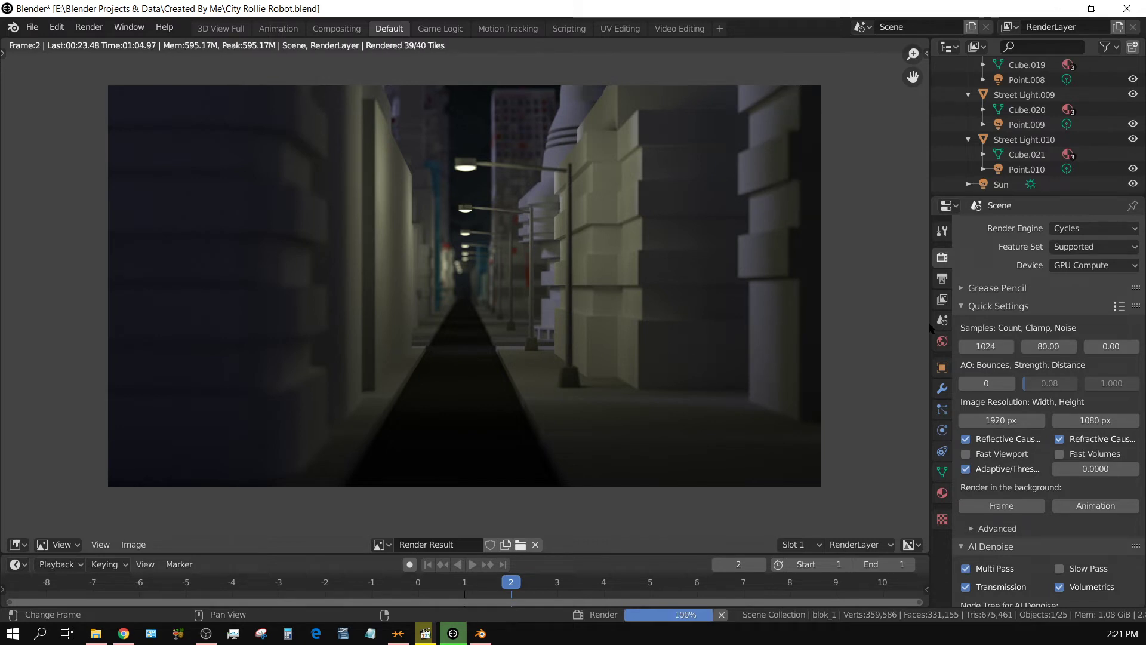
Step: Apply the 0 - Quick Preview preset to the Quick Settings and render the image
left_click(1120, 308)
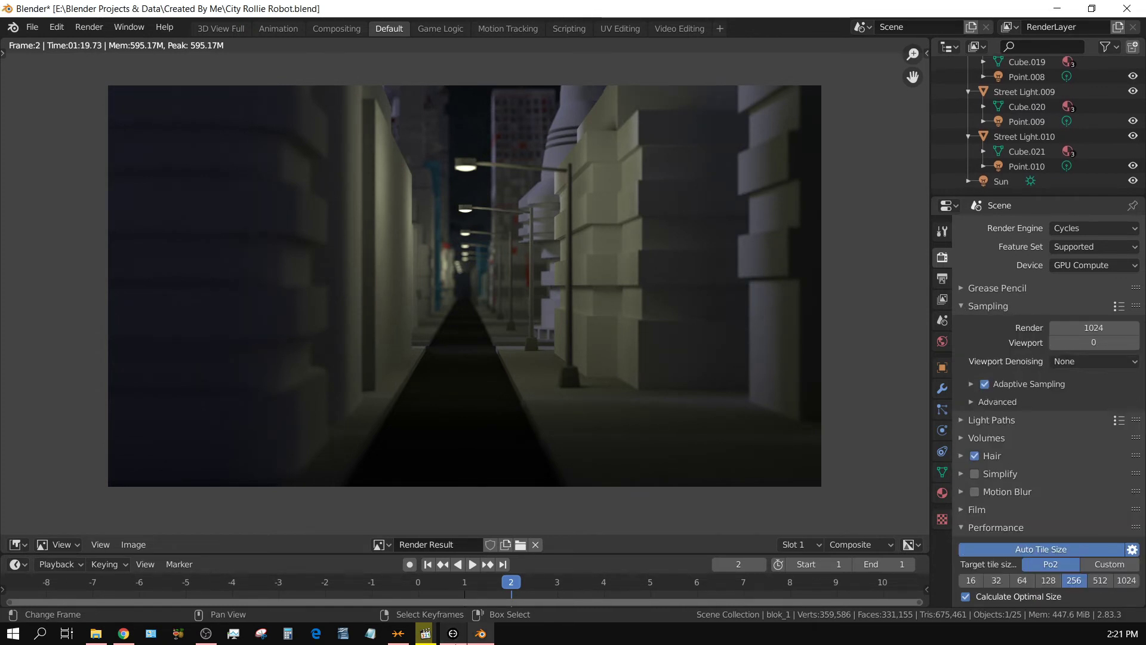
left_click(1116, 307)
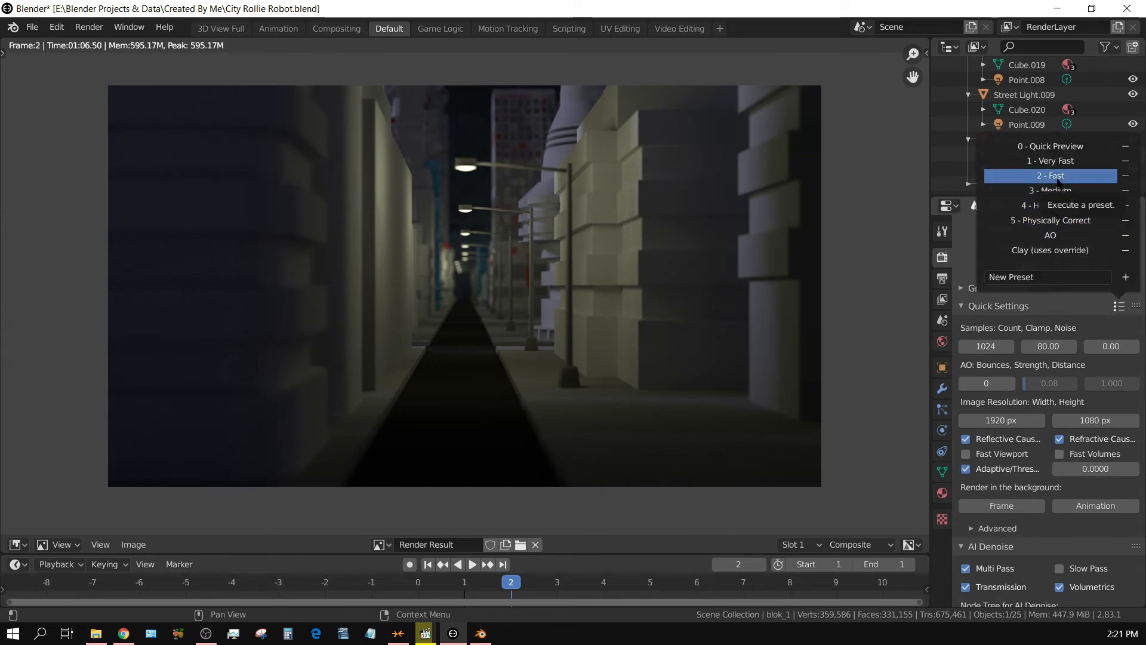
left_click(1056, 150)
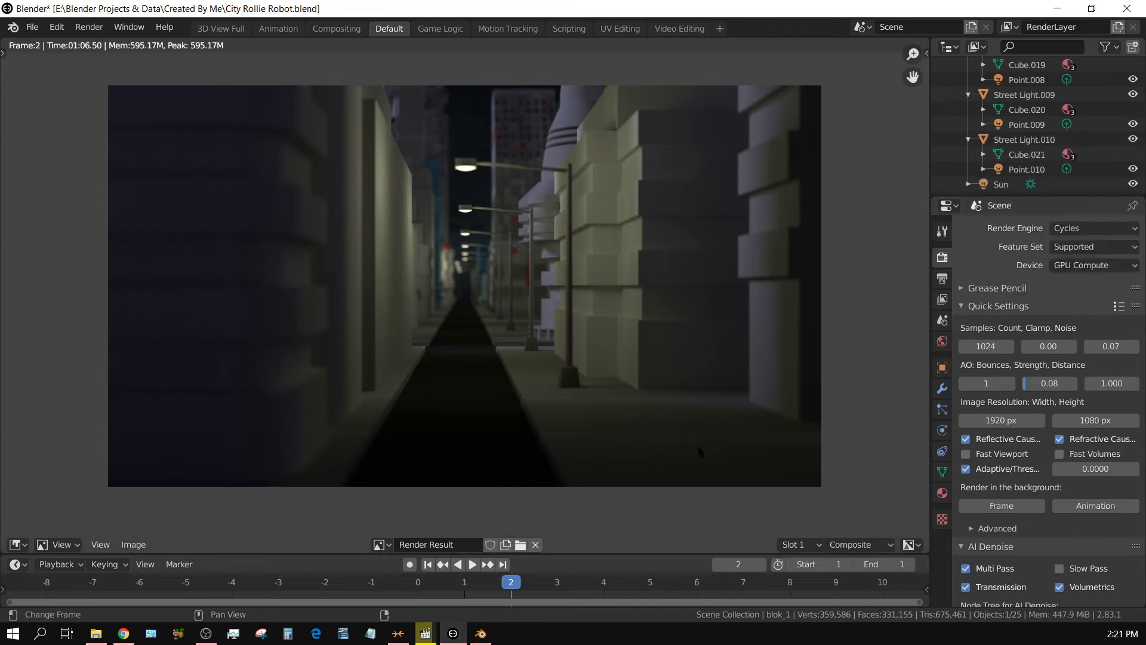
left_click(90, 27)
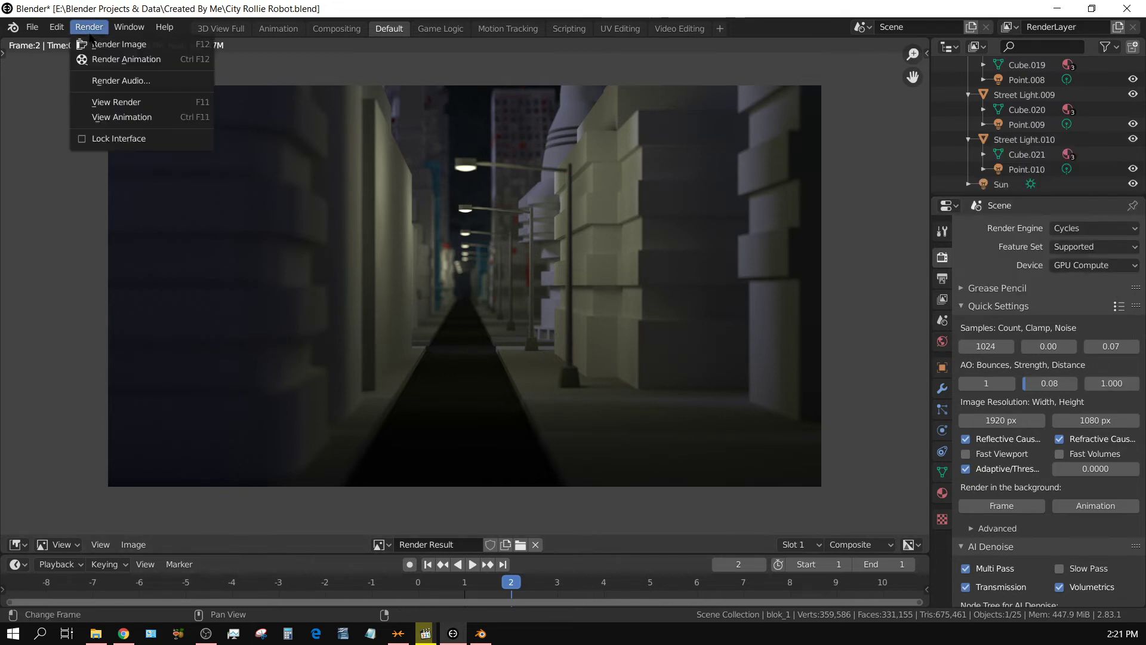
left_click(107, 44)
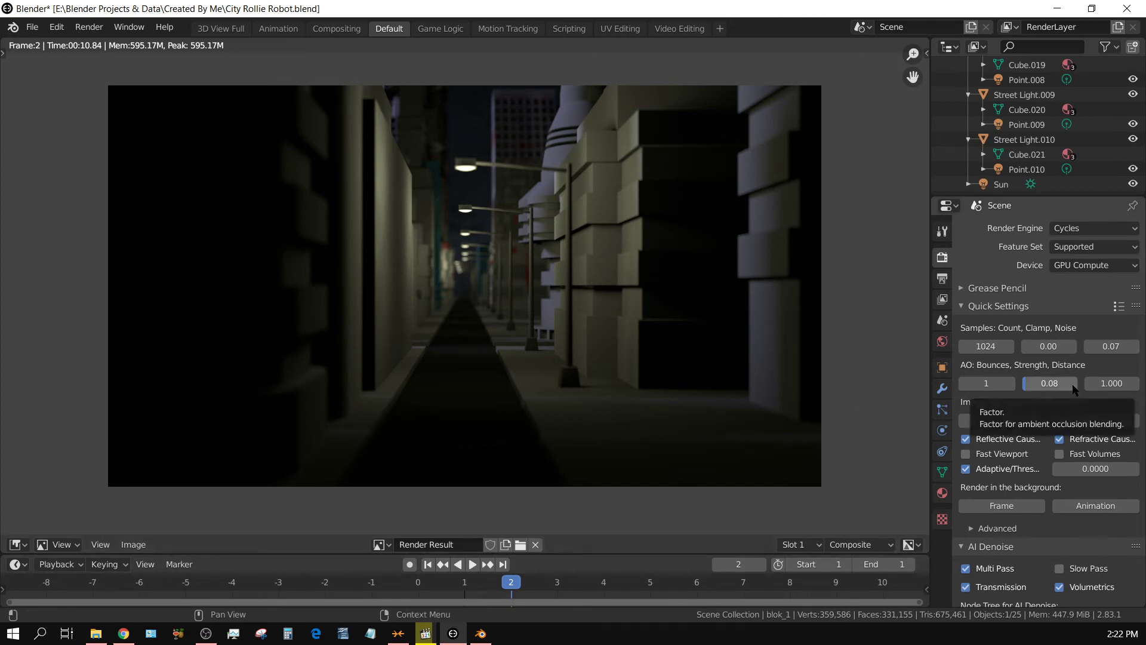
Step: Apply the 3 - Medium preset to the Quick Settings and start a new image render
left_click(1119, 306)
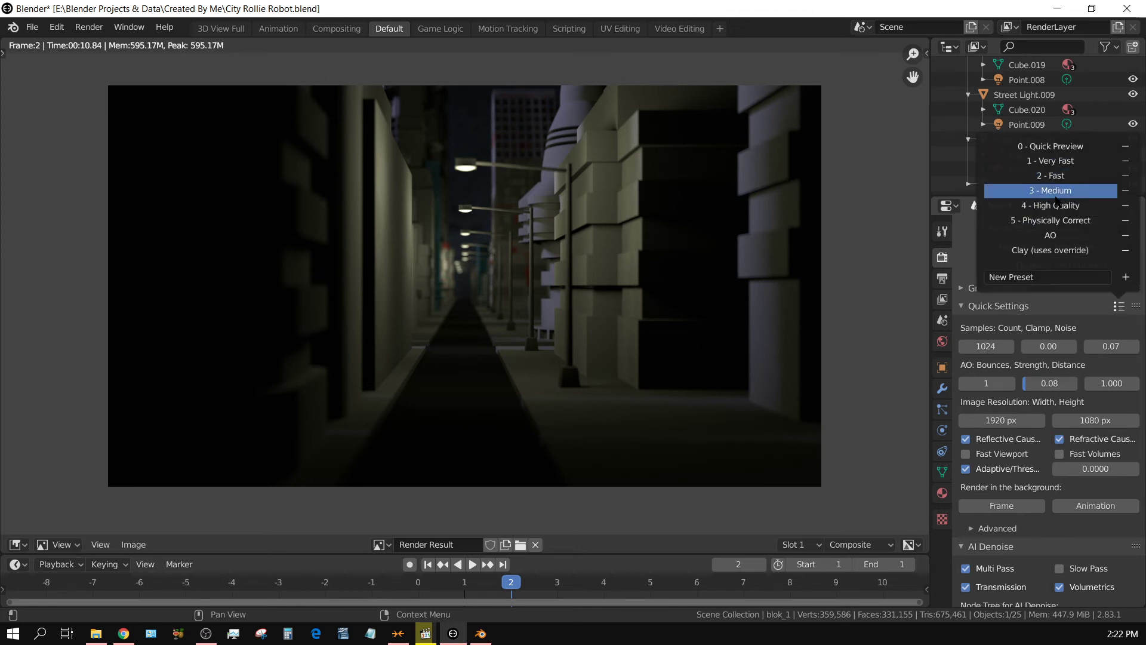
left_click(1056, 191)
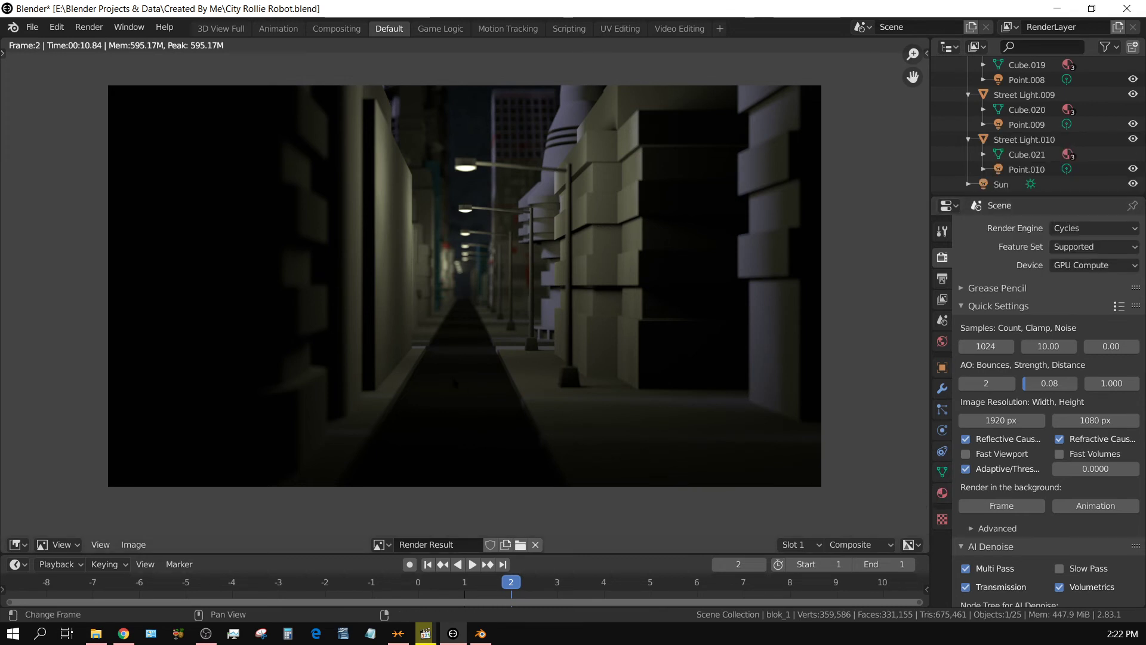
left_click(89, 27)
left_click(93, 46)
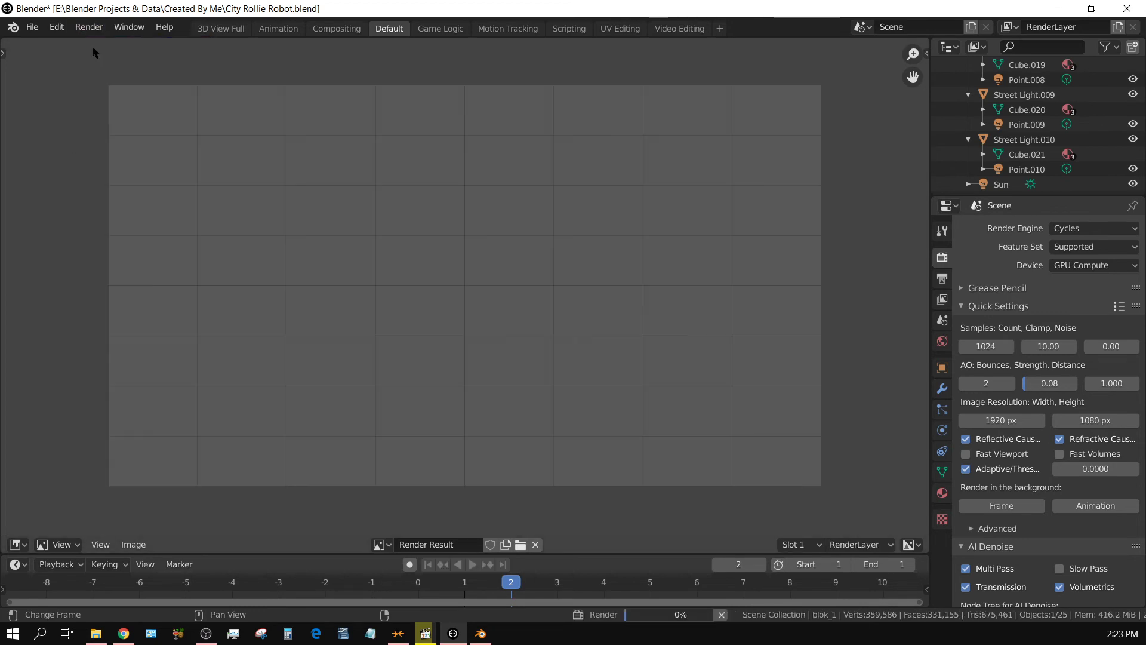